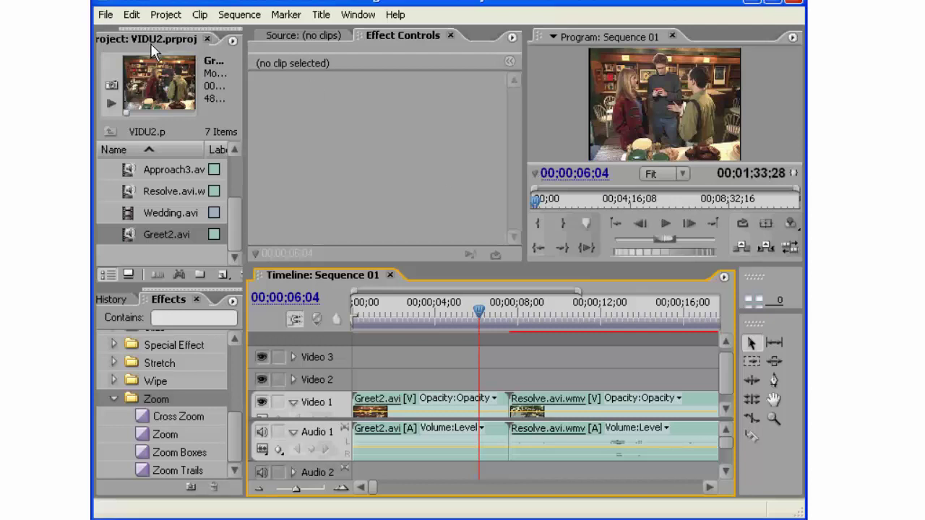
- Create a new title from File > New > Title, replacing the default name with TIEUDE
left_click(105, 15)
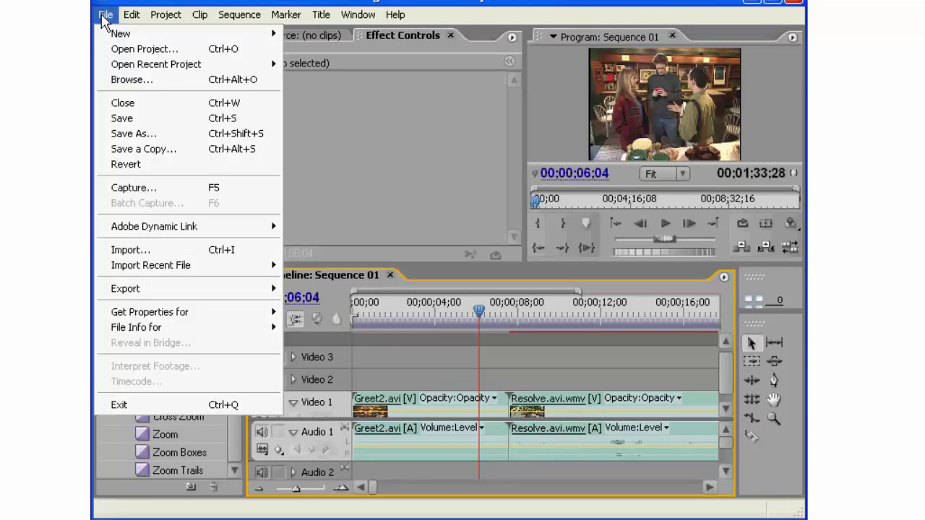
mouse_move(133, 34)
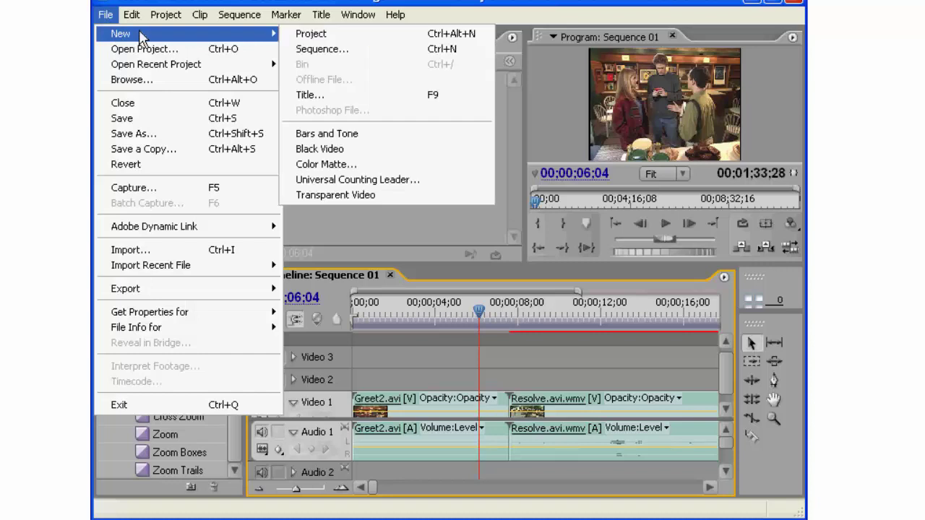
left_click(346, 96)
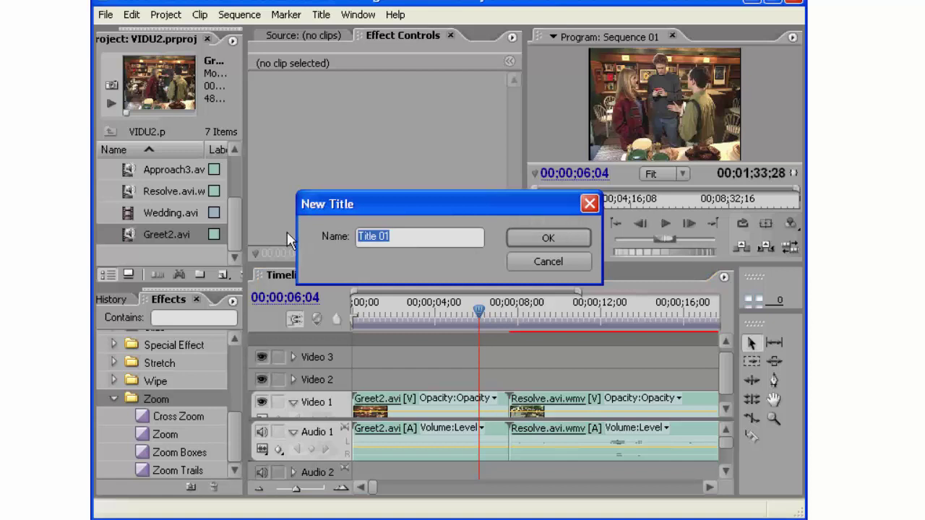
key("BackSpace")
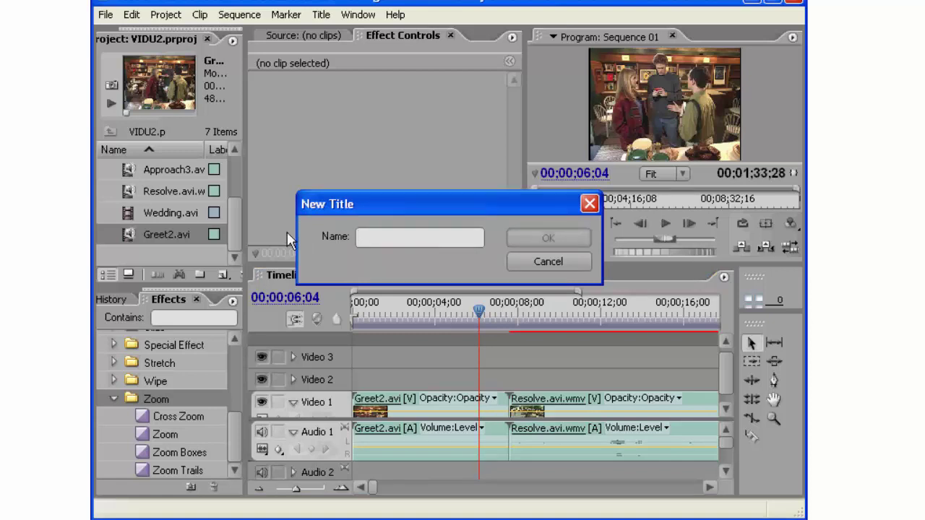
type("Tl")
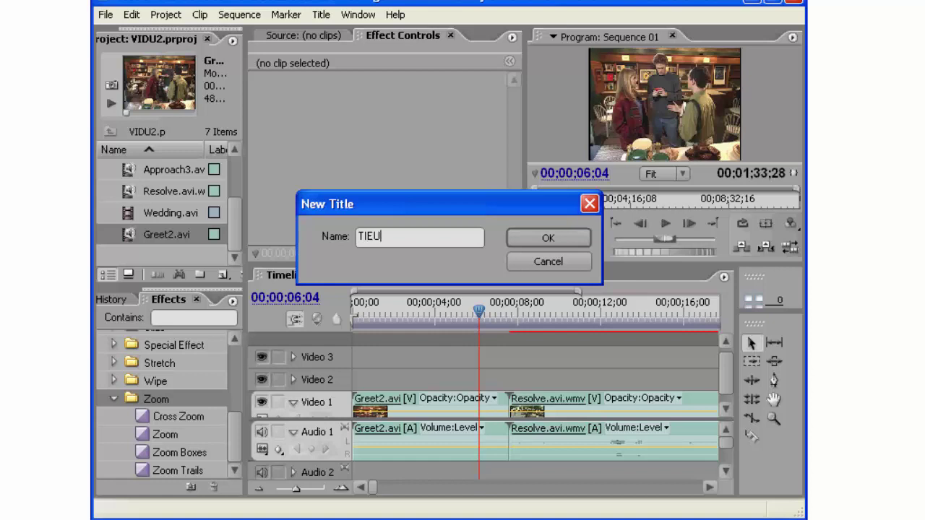
type("DE")
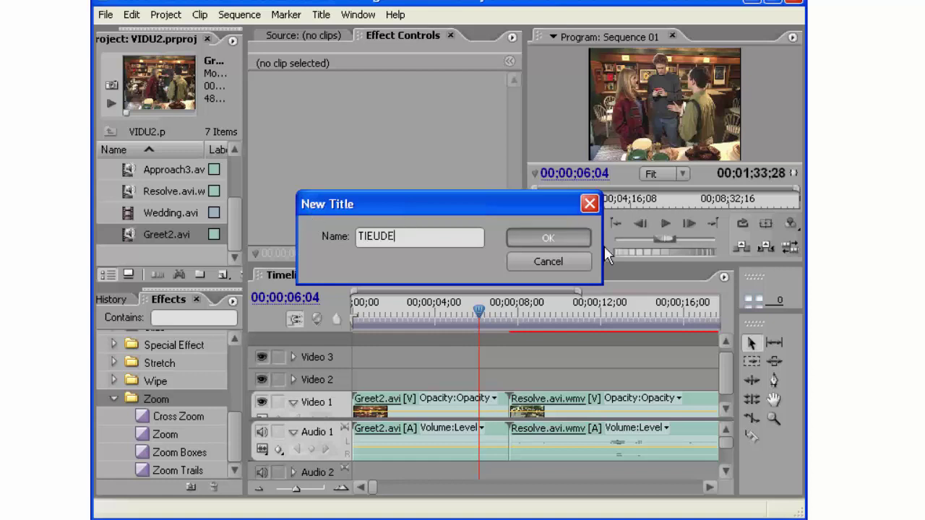
left_click(560, 238)
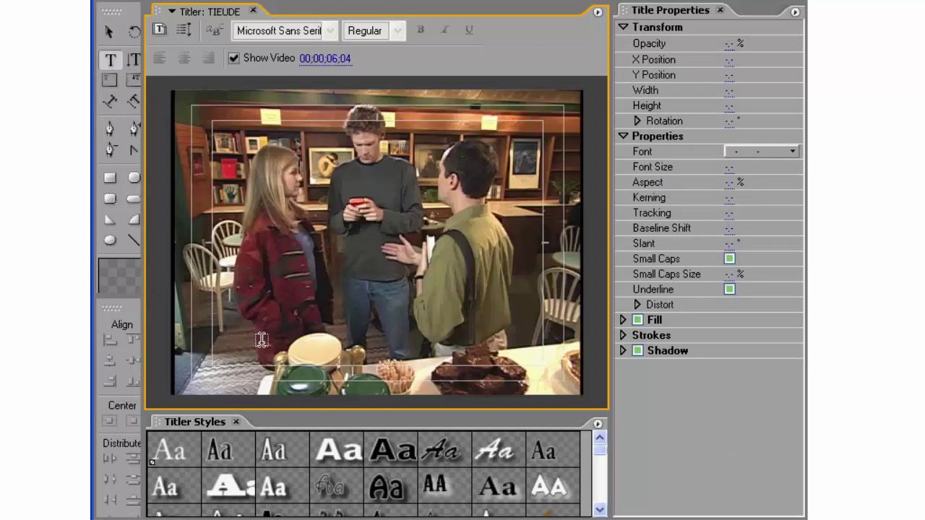
- Type MEETING as horizontal text near the bottom of the TIEUDE title frame
left_click(112, 60)
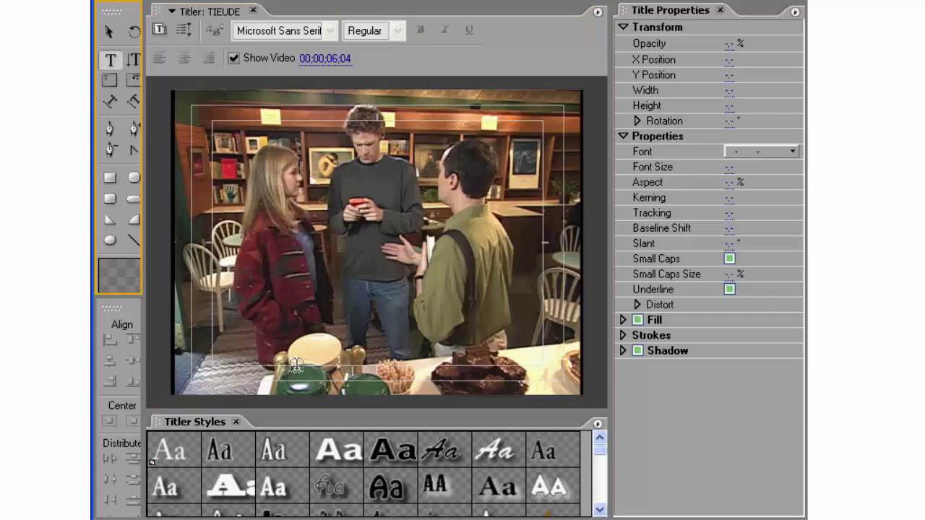
left_click(349, 351)
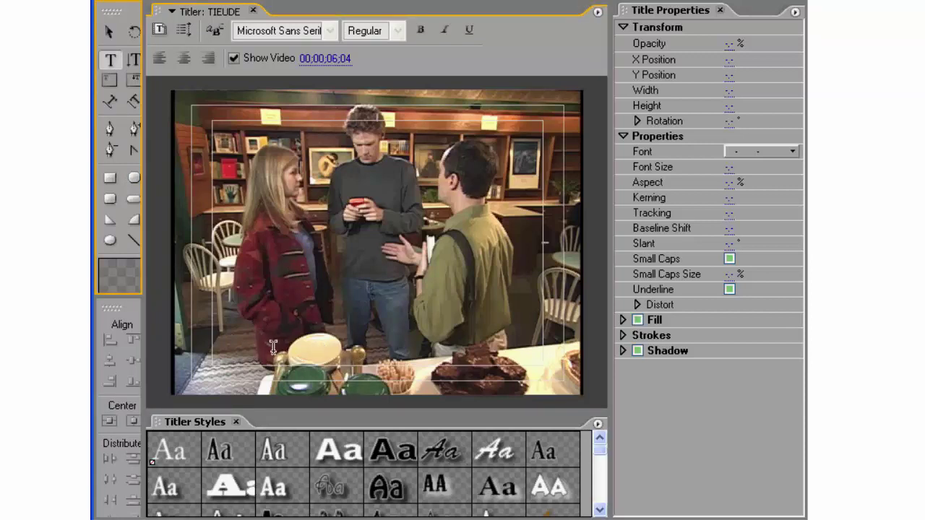
left_click(344, 348)
type("M")
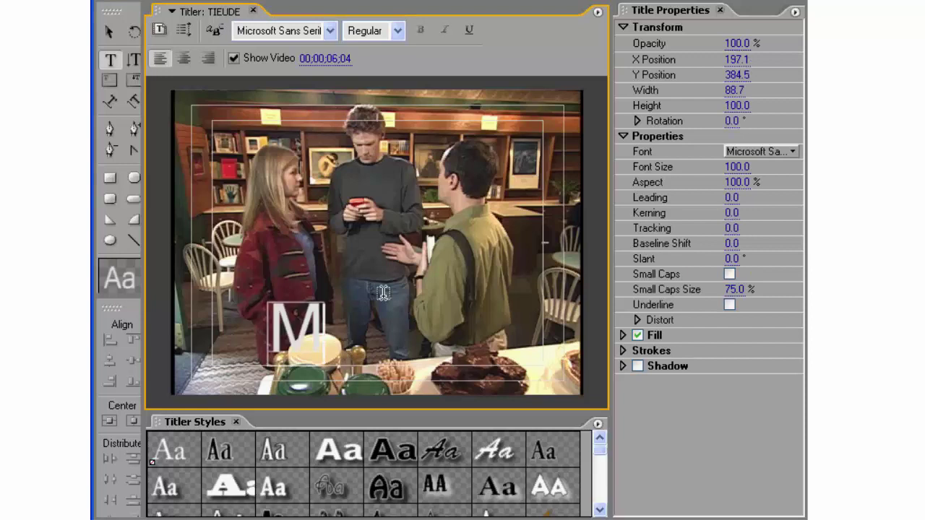
type("EETI")
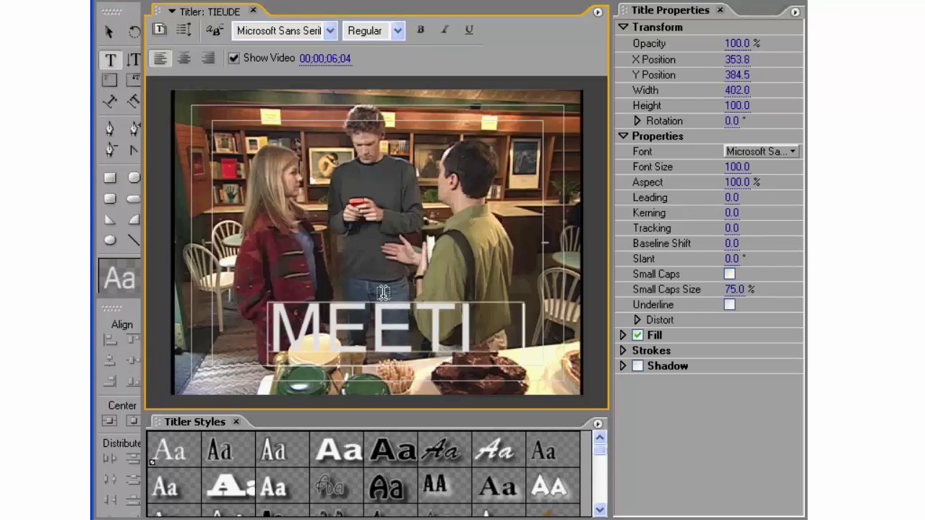
type("NG")
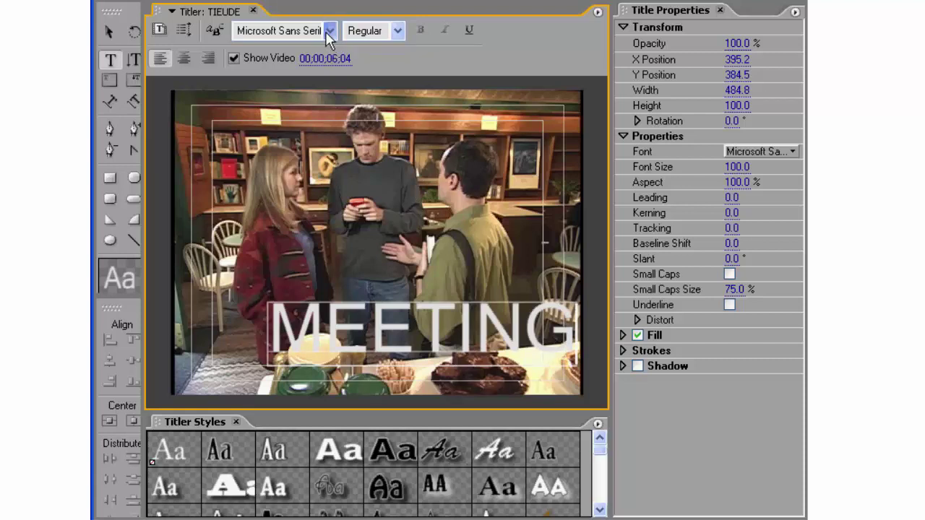
- Try fonts such as Orange Clock on the MEETING text, ending with Birch Std Regular
scroll(327, 33, "down", 1)
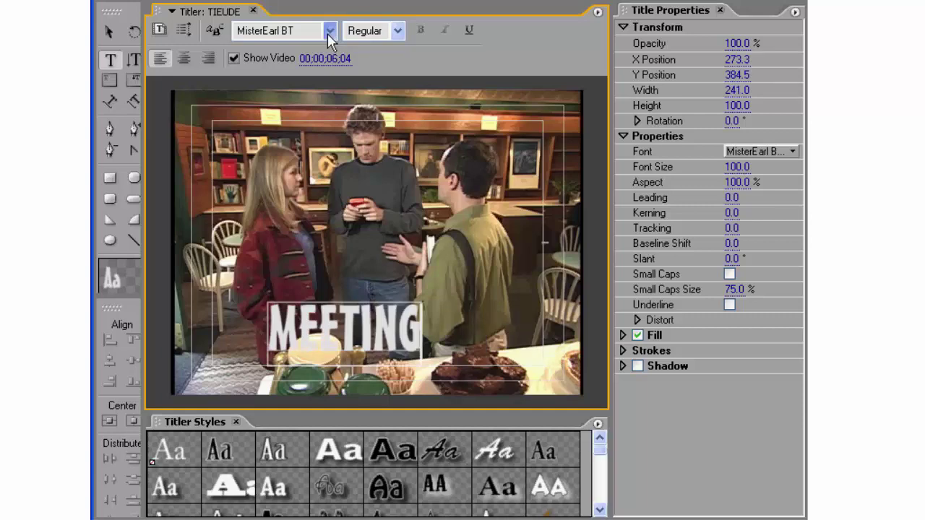
scroll(328, 33, "down", 1)
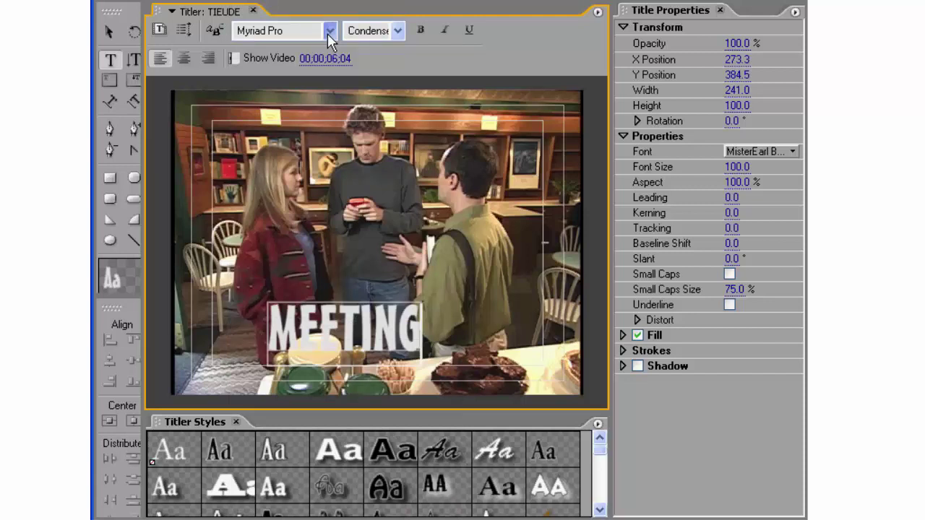
left_click(394, 33)
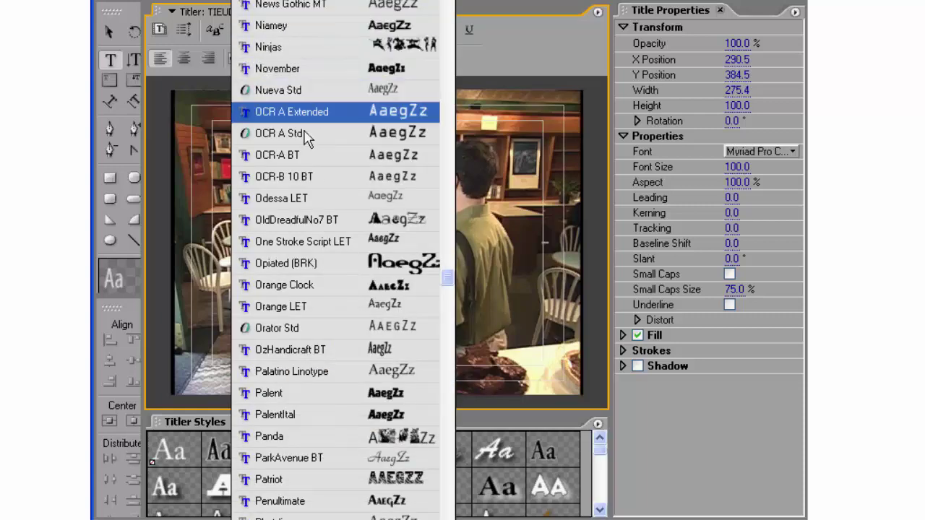
left_click(356, 289)
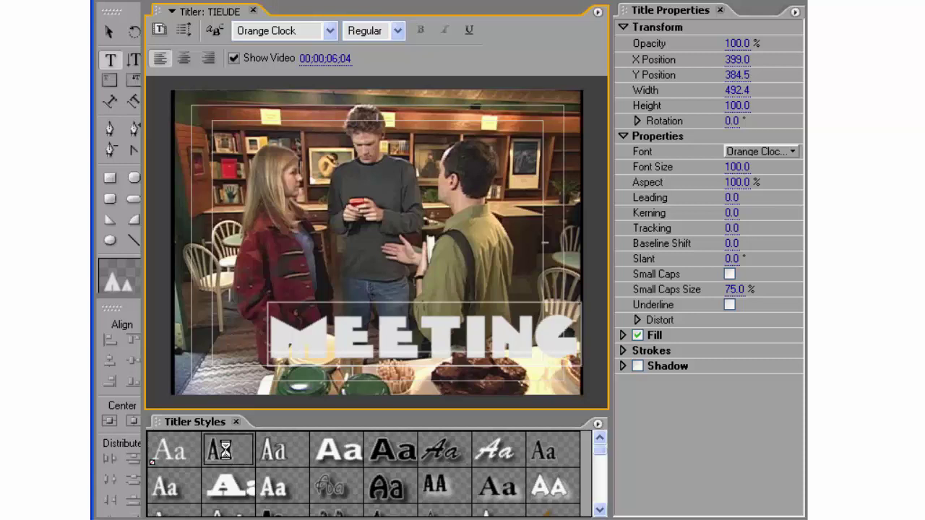
- Apply a black outlined style and then the italic Brush Script Std style to MEETING
left_click(275, 453)
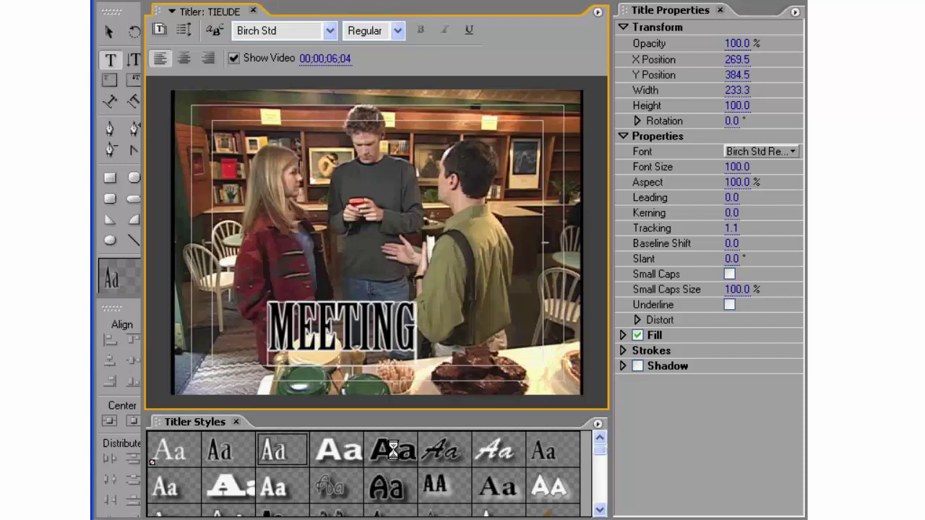
left_click(444, 449)
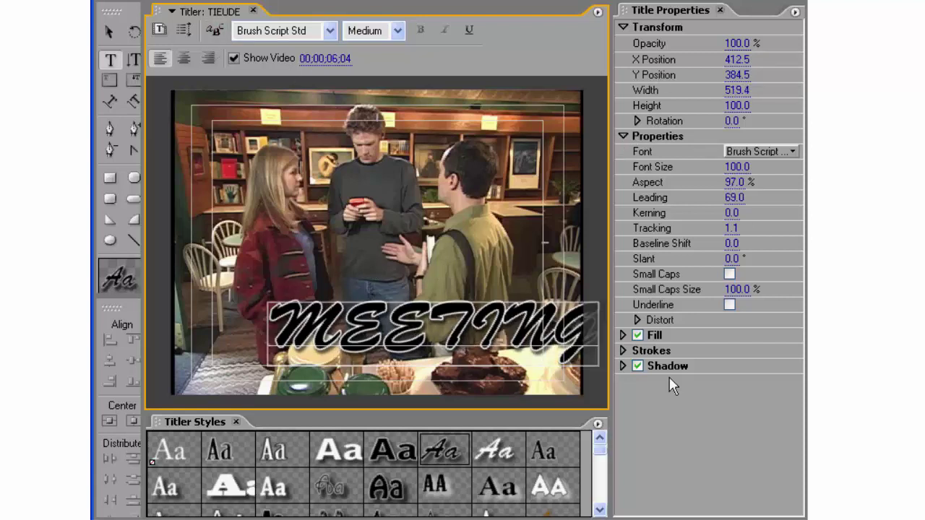
left_click(623, 350)
- Expand the Fill and Shadow properties and drag the MEETING text further left
left_click(623, 335)
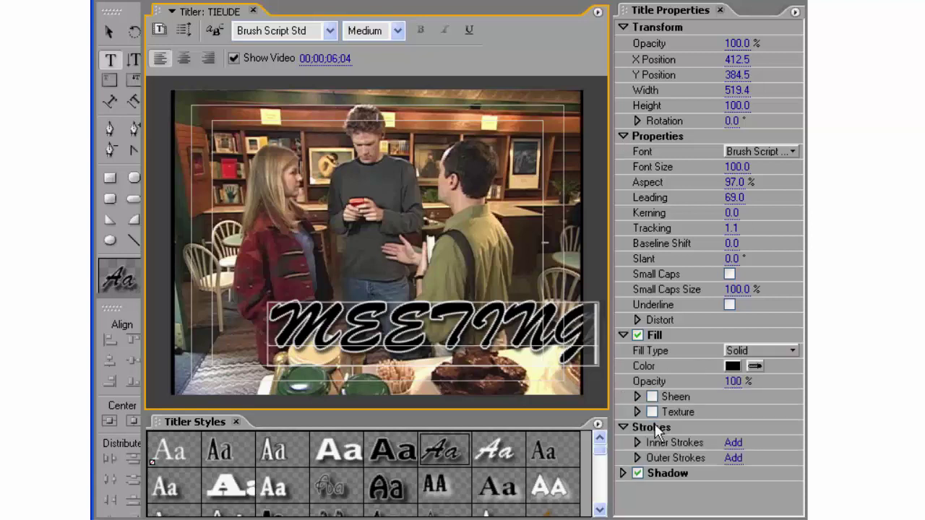
left_click(623, 473)
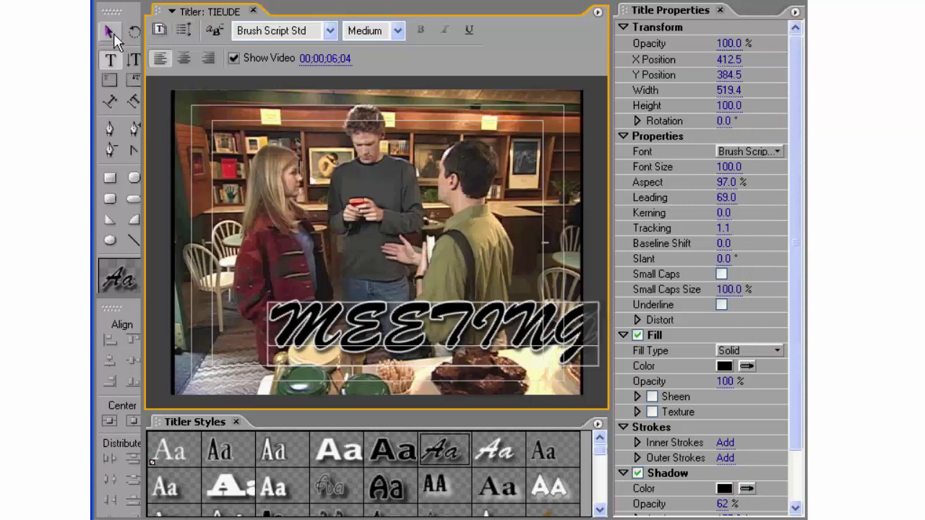
left_click(110, 33)
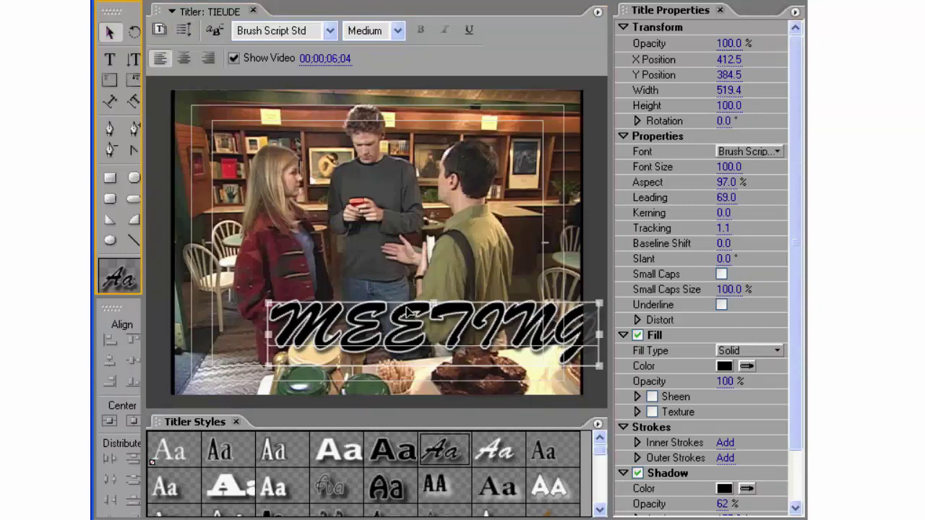
left_click_drag(409, 312, 365, 307)
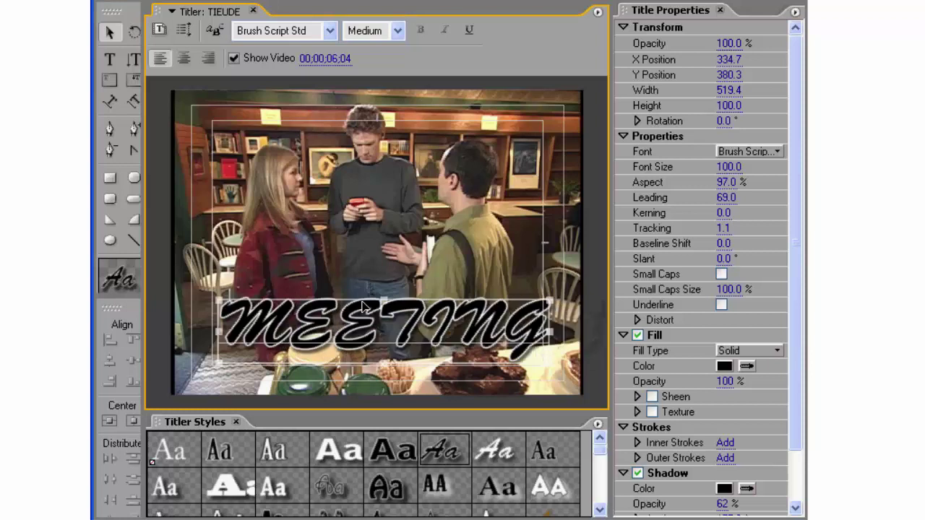
left_click_drag(365, 307, 353, 309)
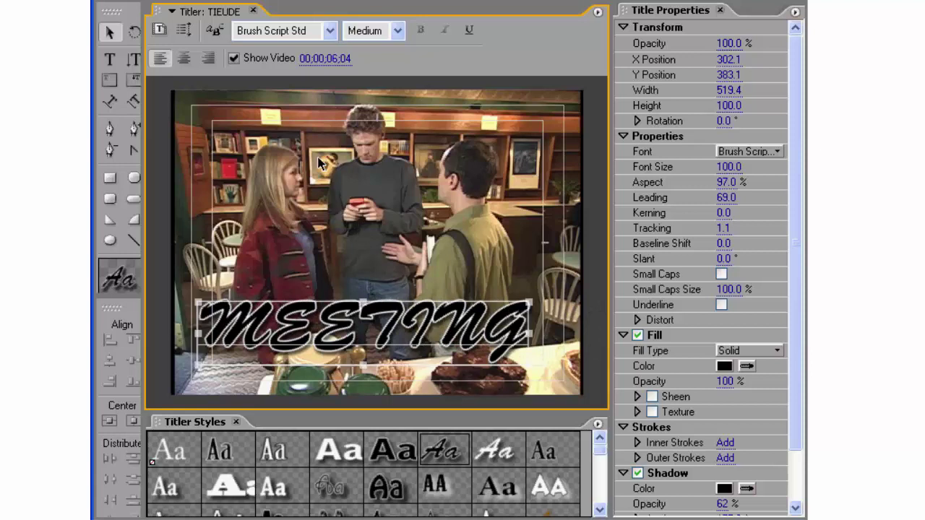
- Close the Titler and select the TIEUDE title in the VIDU2 project bin
scroll(722, 217, "down", 3)
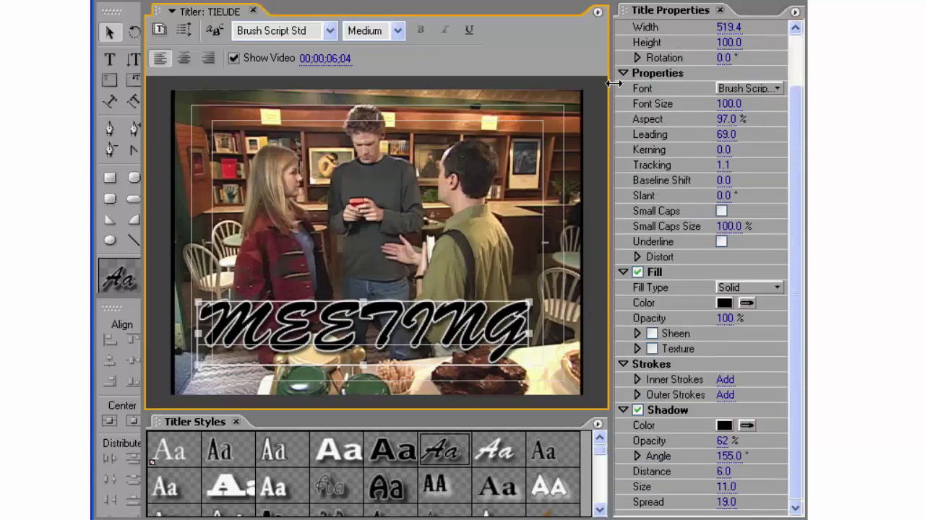
left_click(802, 4)
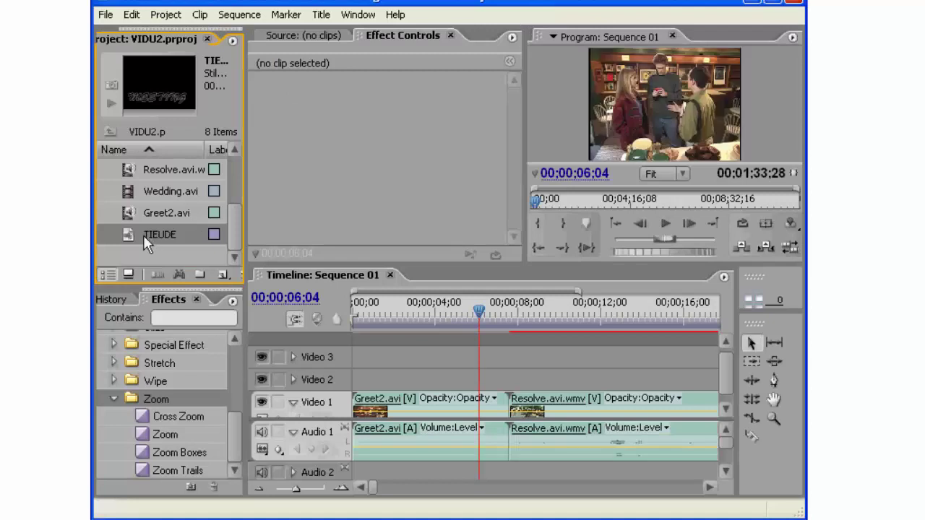
left_click(143, 236)
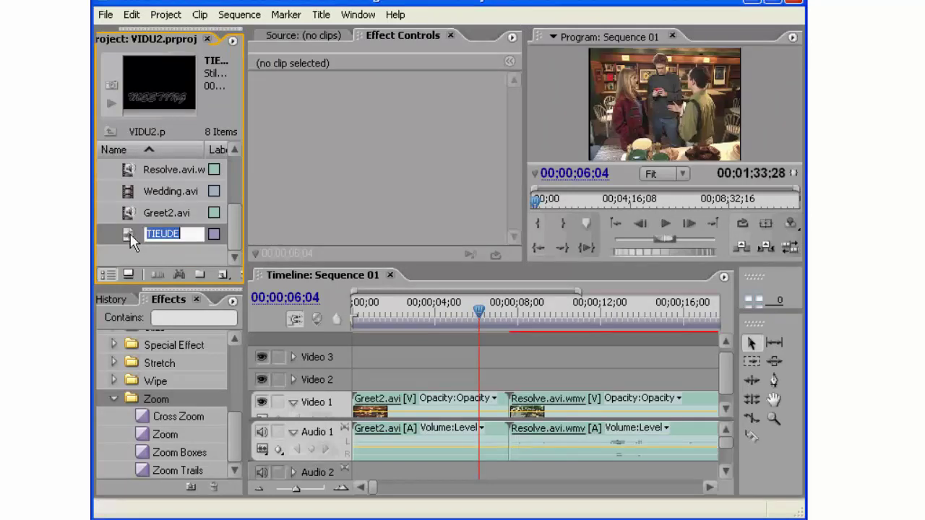
left_click(130, 239)
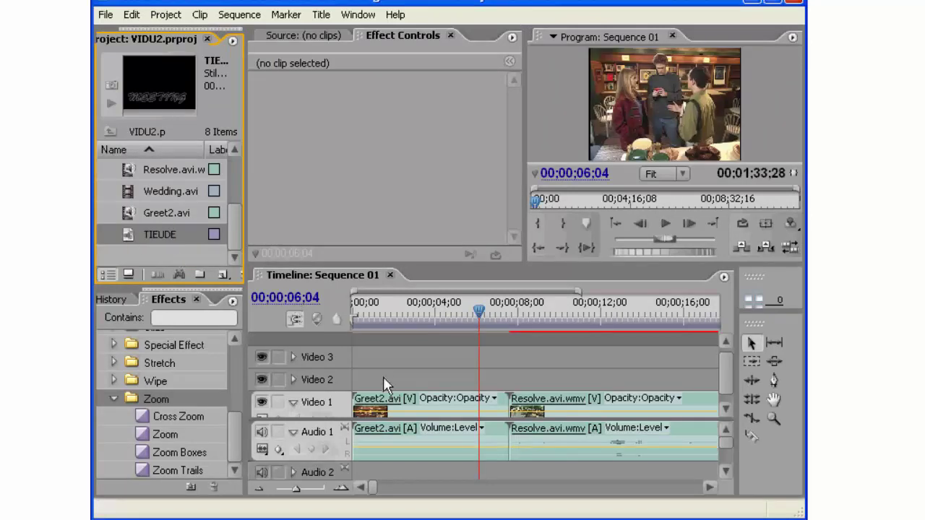
- Drop TIEUDE onto Video 2 at about 4 seconds and scrub to preview MEETING over the footage
mouse_move(383, 377)
left_mouse_down()
mouse_move(363, 378)
mouse_move(444, 372)
left_mouse_up()
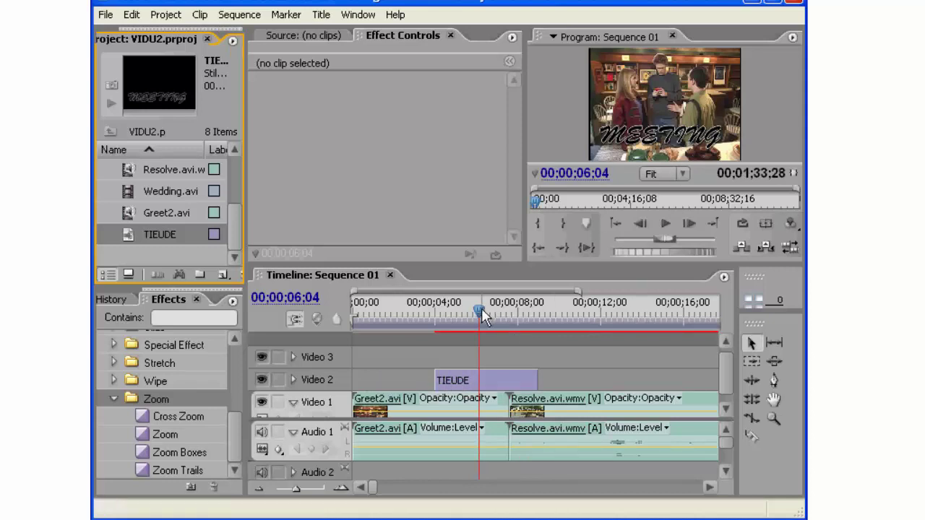
mouse_move(480, 311)
left_mouse_down()
mouse_move(442, 324)
mouse_move(582, 325)
left_mouse_up()
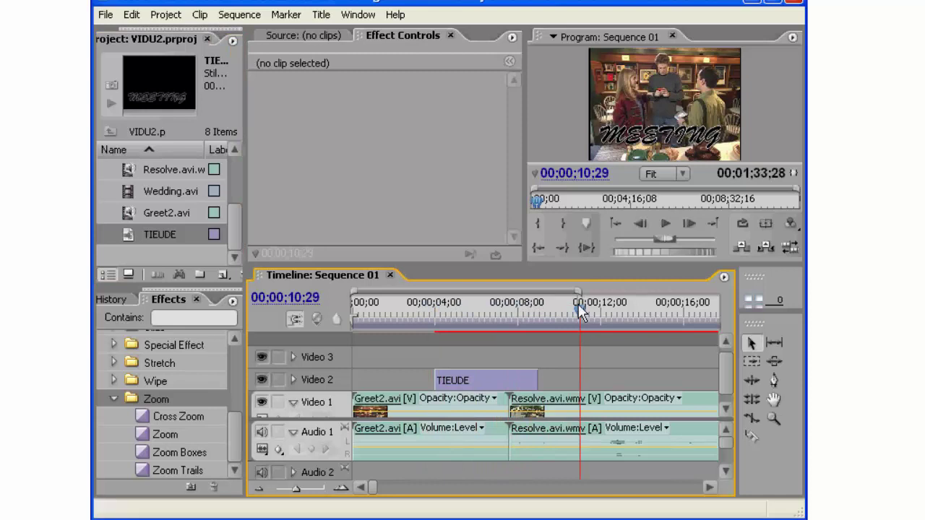
left_click_drag(579, 307, 502, 328)
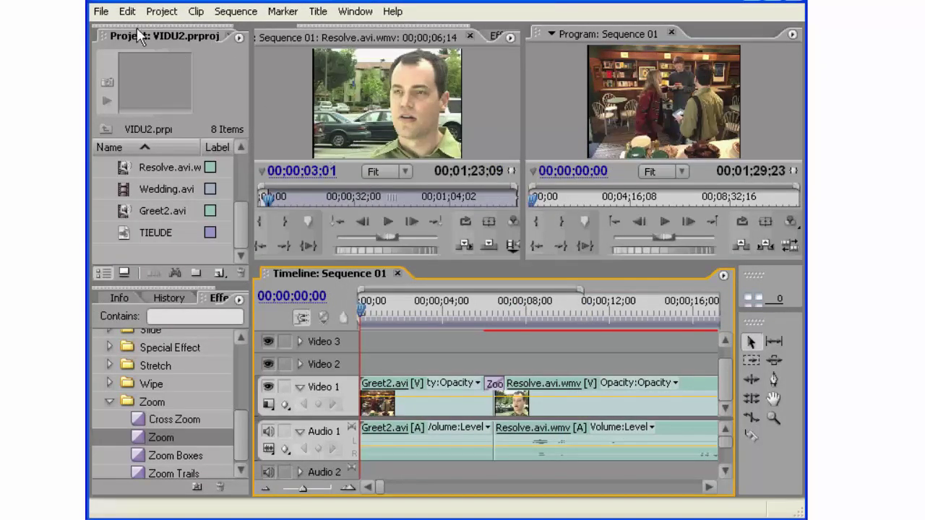
- Create a new title named SCROLL from File > New > Title
left_click(104, 13)
mouse_move(119, 31)
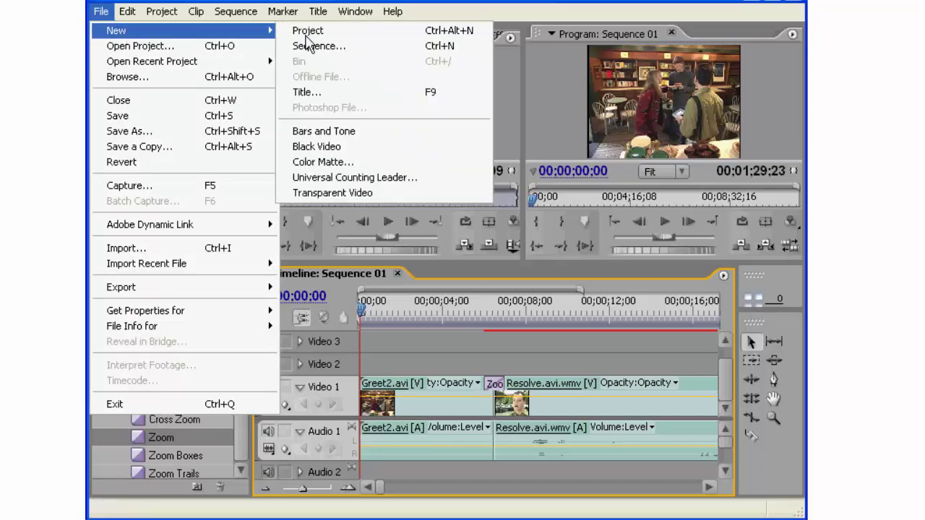
left_click(323, 98)
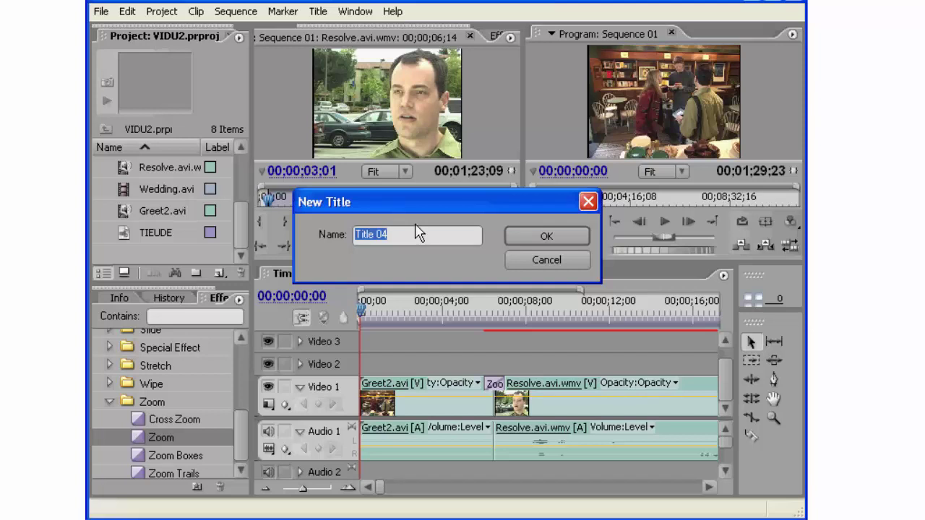
type("SCROLL")
left_click(526, 232)
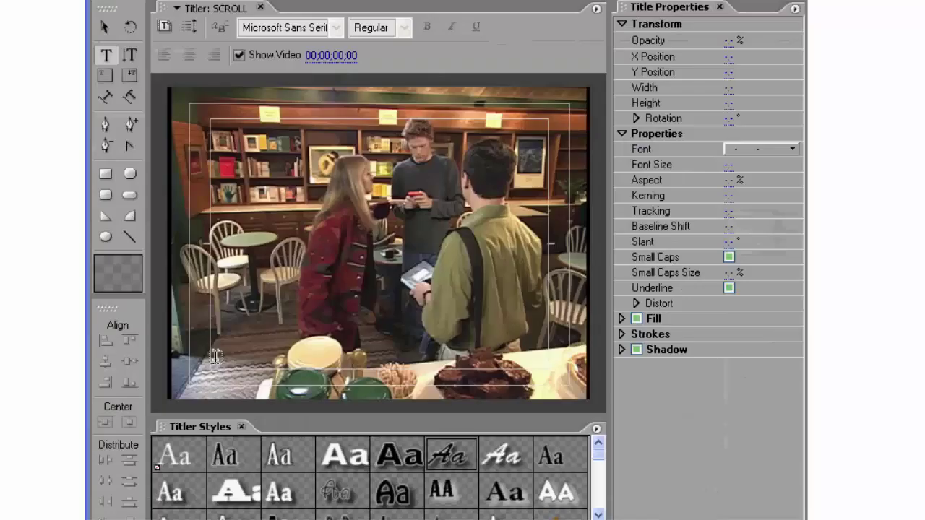
- Type TAO CHU SCROLL NGANG on the title frame and select the text object
left_click(215, 356)
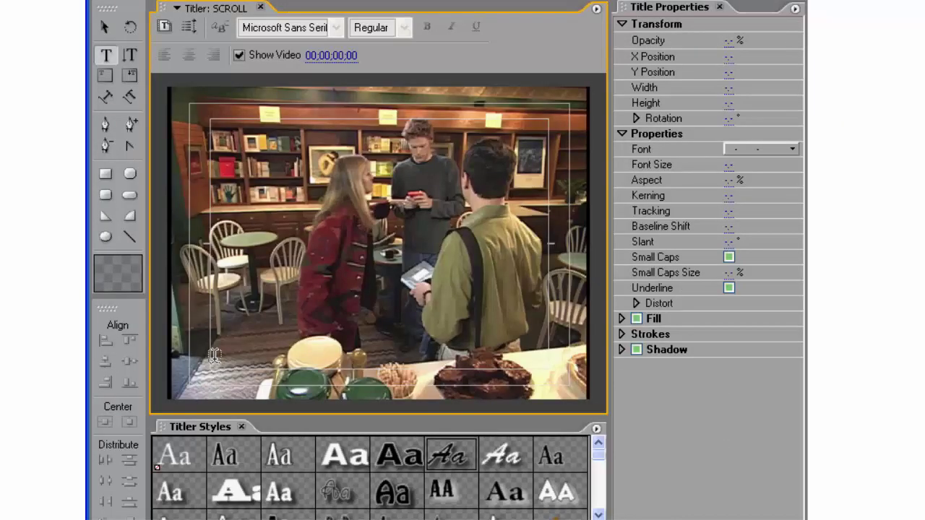
type("TAO CHU SCROLL NGANG")
key("Escape")
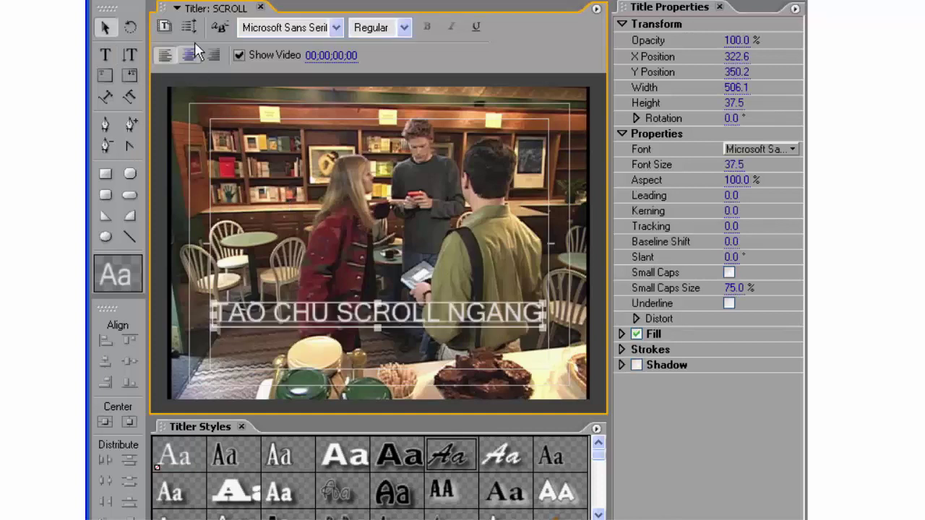
left_click(191, 26)
- Set the SCROLL title to Roll with Start Off Screen checked in Roll/Crawl Options
left_click_drag(302, 57, 386, 57)
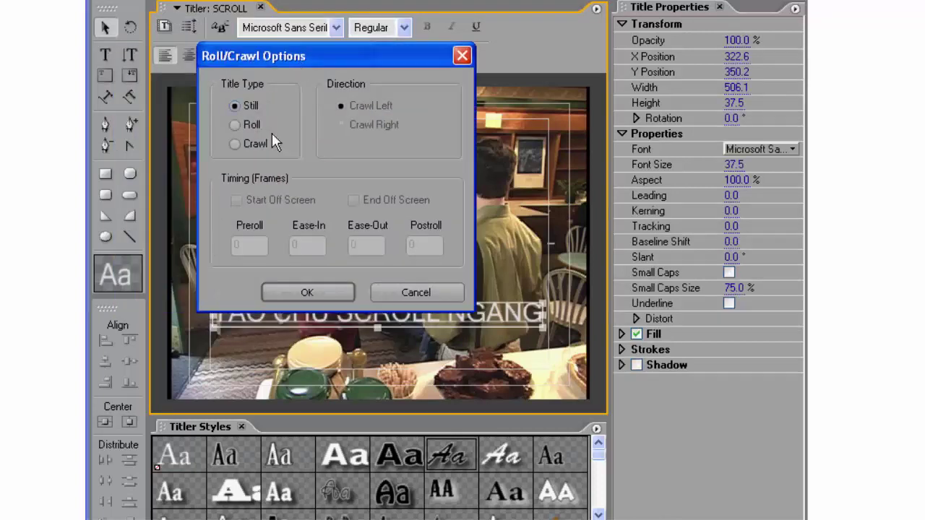
left_click(236, 125)
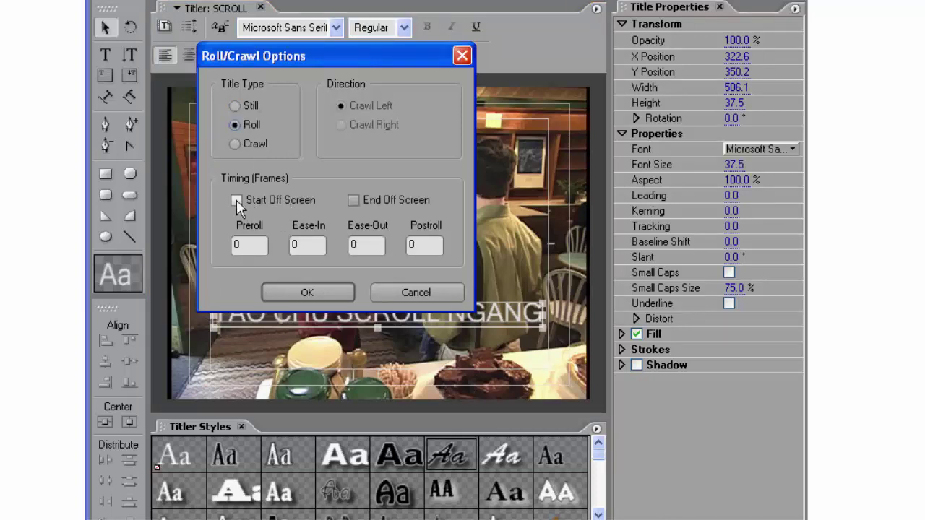
left_click(236, 199)
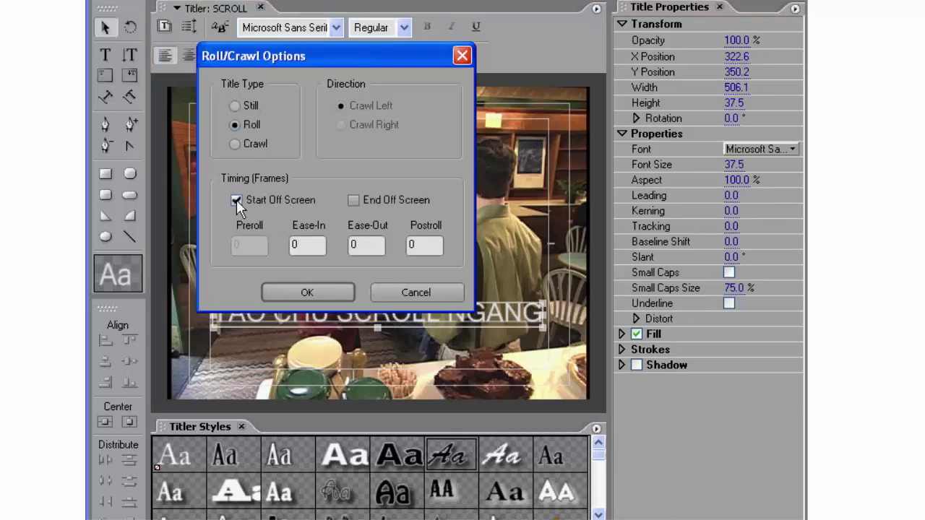
left_click(324, 297)
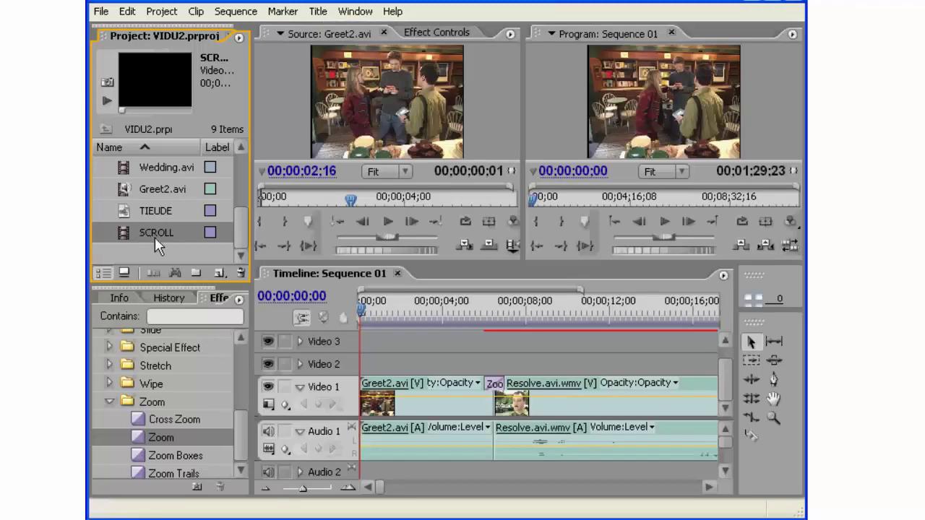
- Put SCROLL at the start of Video 2, save with Ctrl+S, and play-preview the sequence
left_click_drag(397, 366, 367, 363)
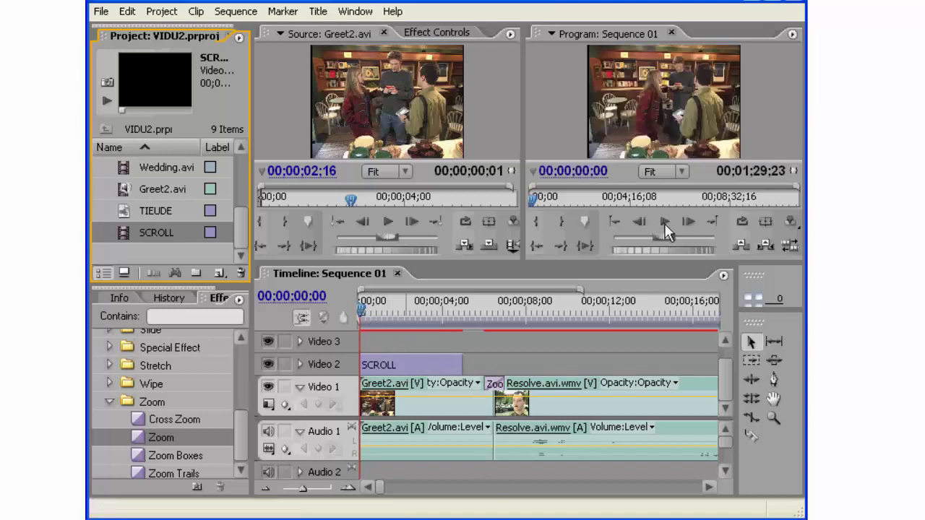
key("ctrl+s")
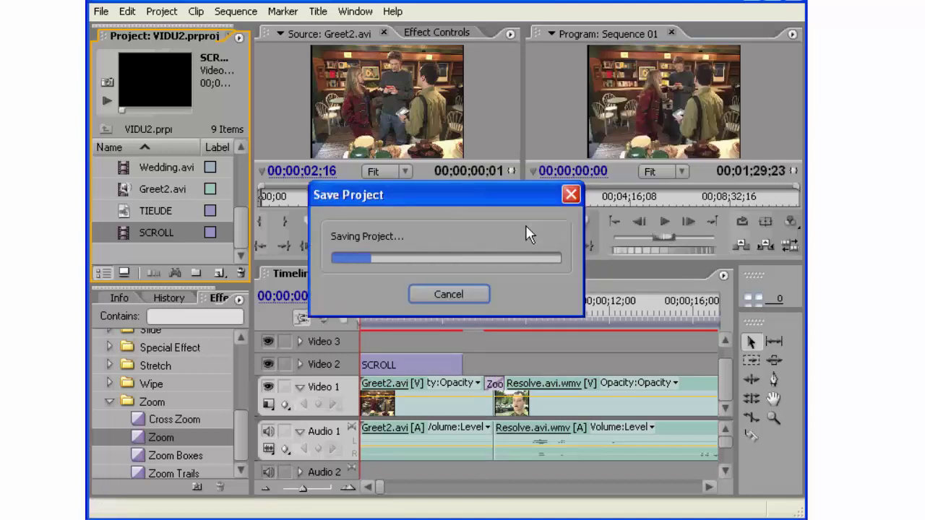
left_click(665, 225)
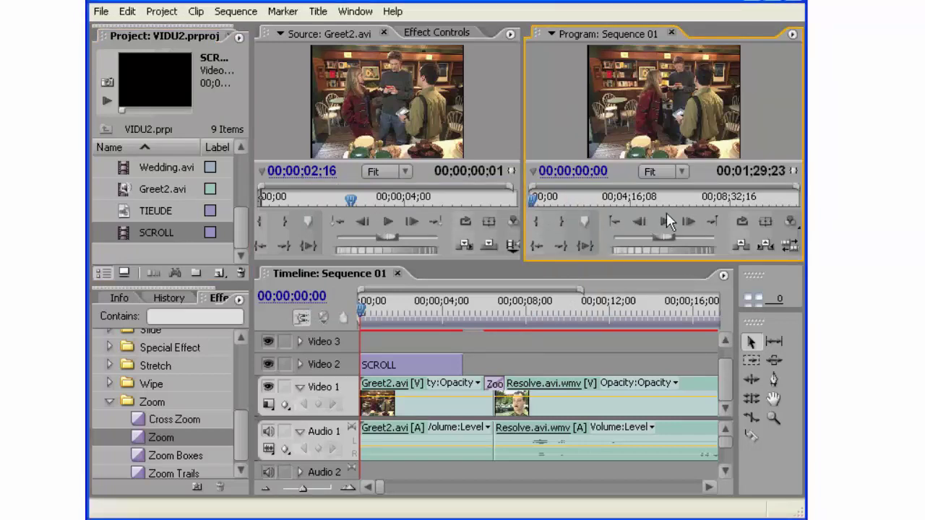
left_click(665, 223)
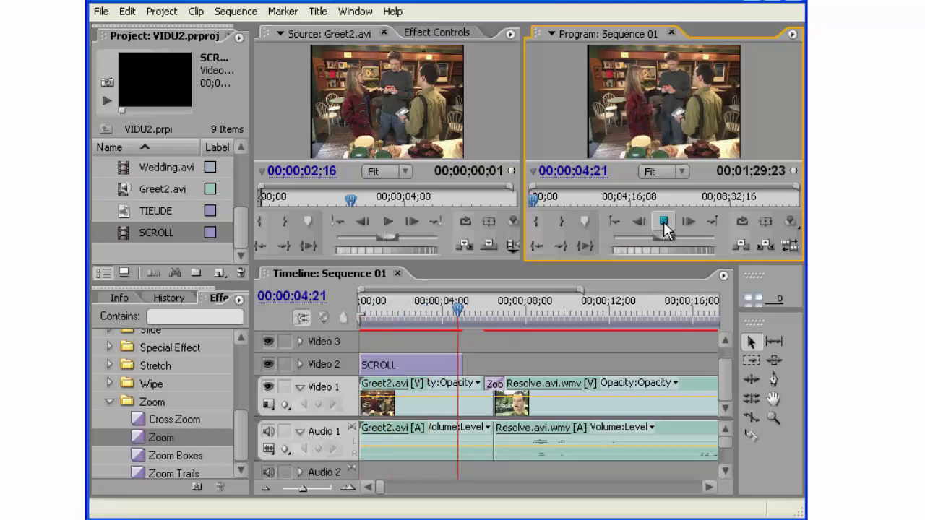
left_click(664, 223)
left_click_drag(156, 232, 419, 391)
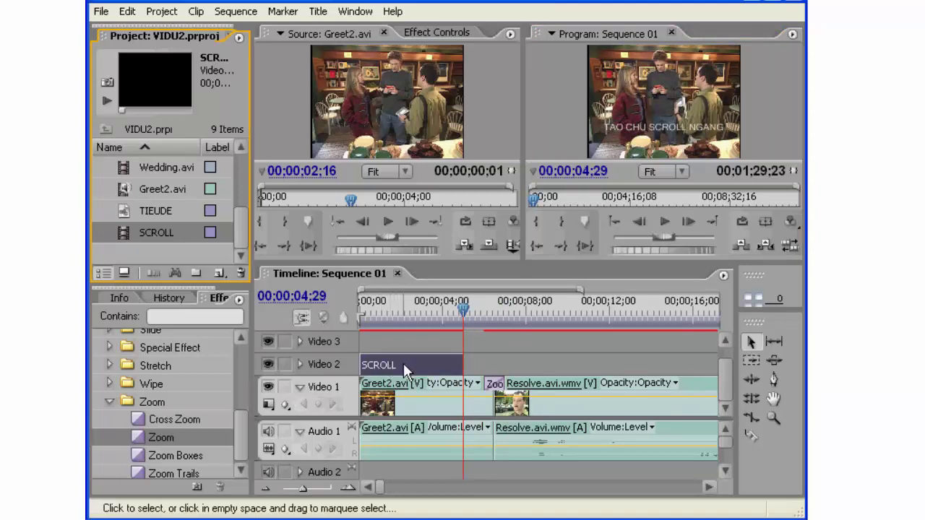
left_click(403, 363)
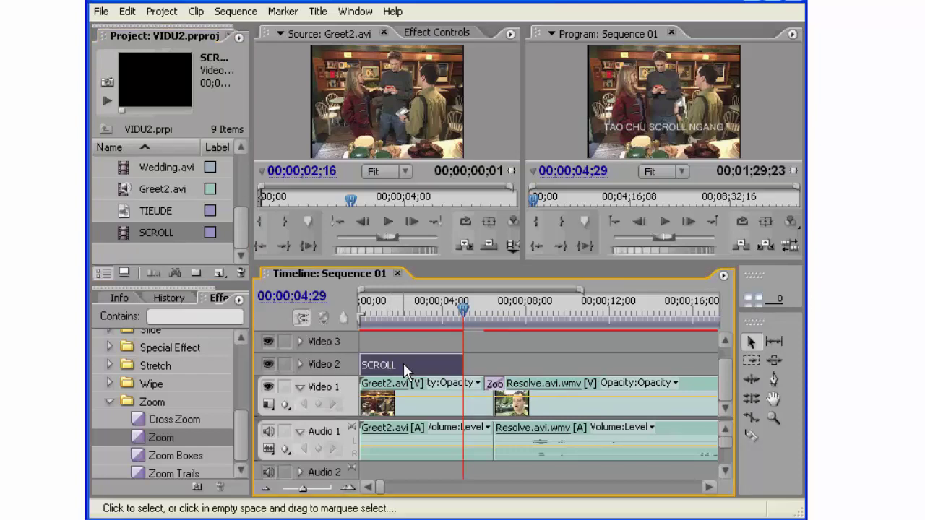
- Reopen the SCROLL clip and switch its Roll/Crawl Options from Roll to Crawl
double_click(403, 363)
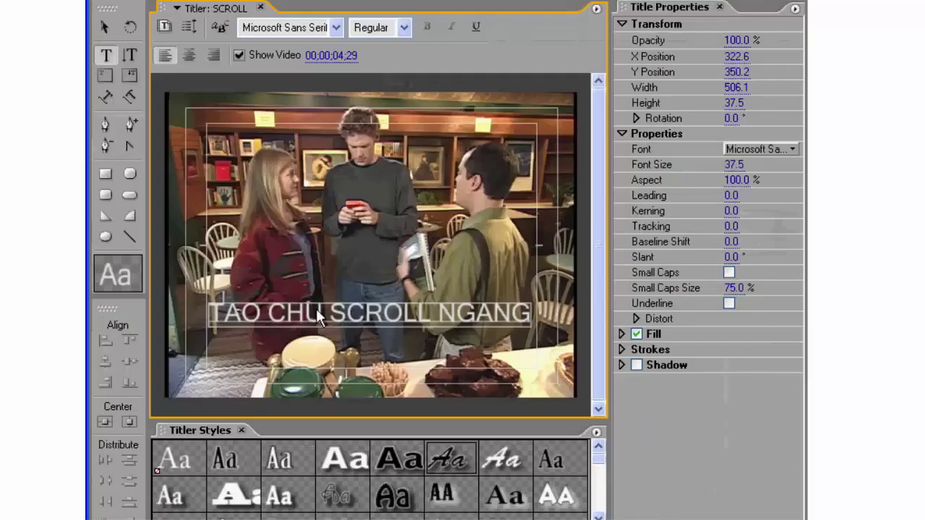
left_click(190, 25)
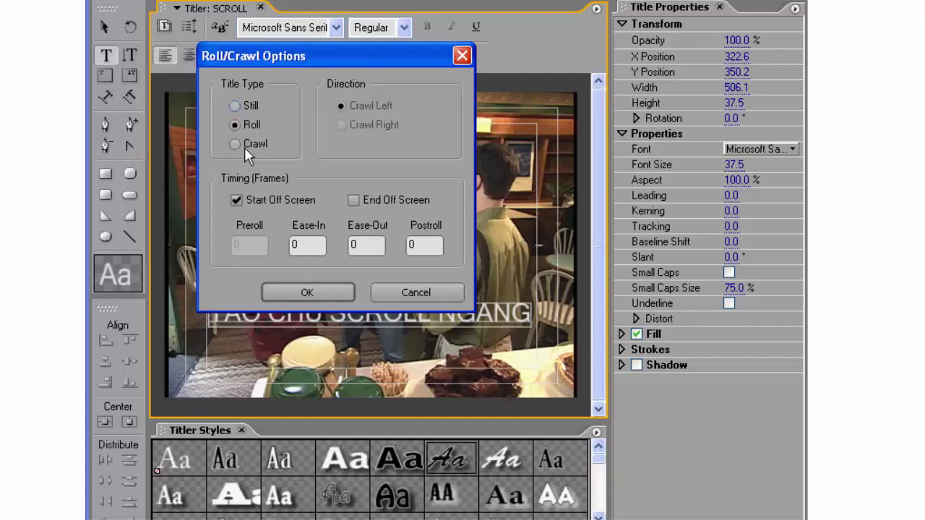
left_click(235, 144)
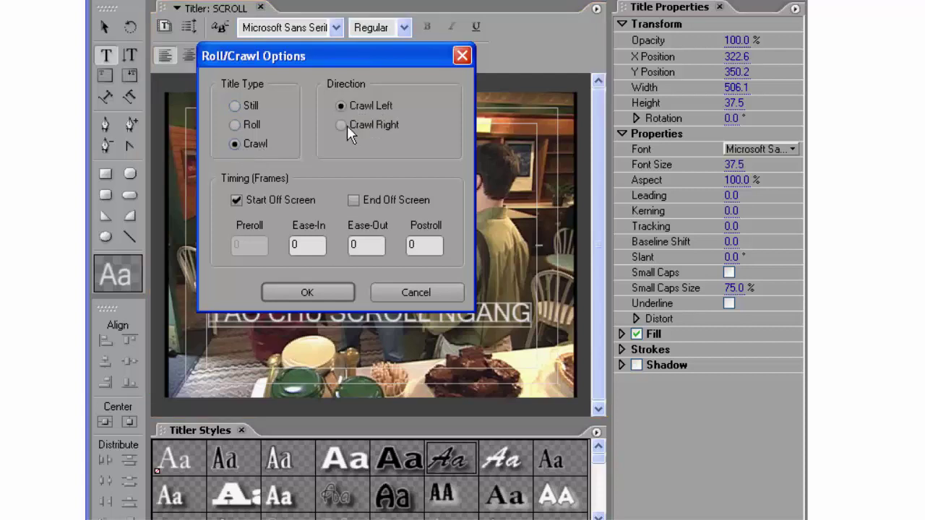
left_click(313, 292)
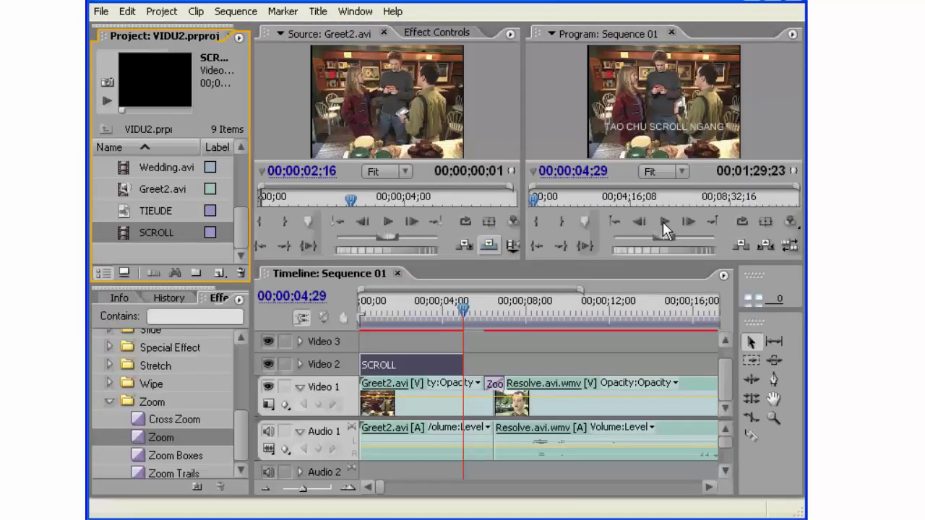
- Rewind Sequence 01 to 00;00;00;00 and play it to preview the crawling 'TAO CHU SCROLL NGANG' title
left_click(355, 307)
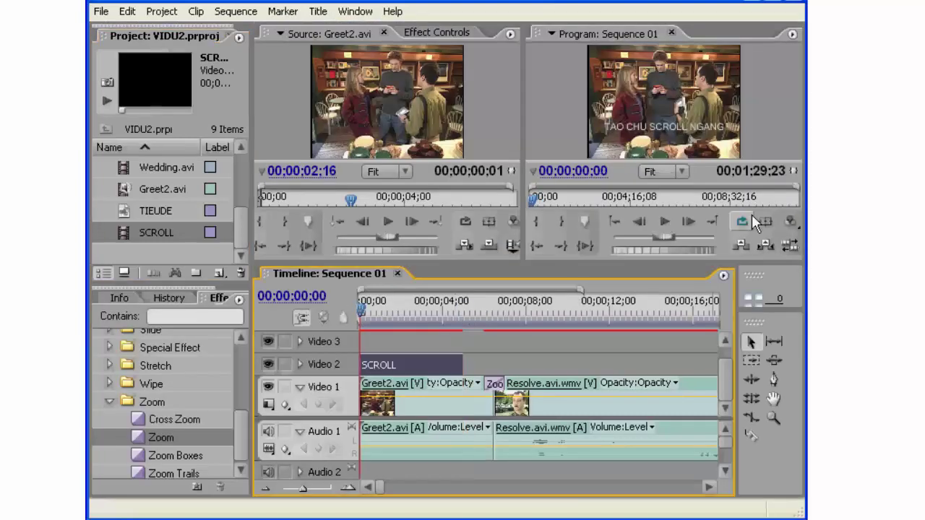
left_click(607, 246)
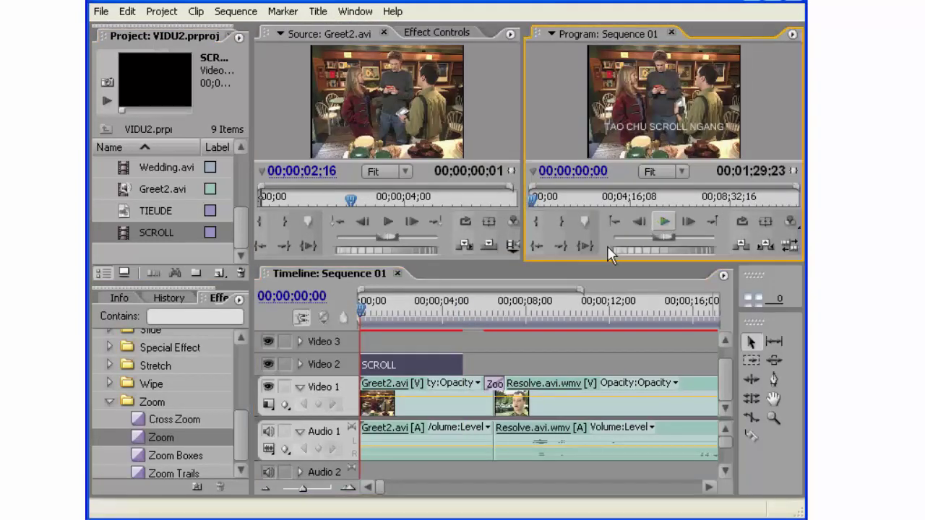
left_click(665, 222)
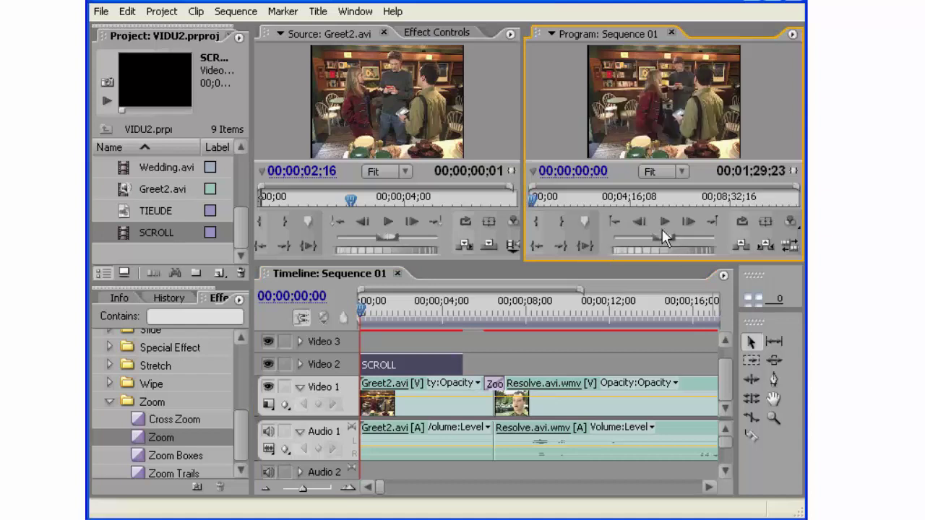